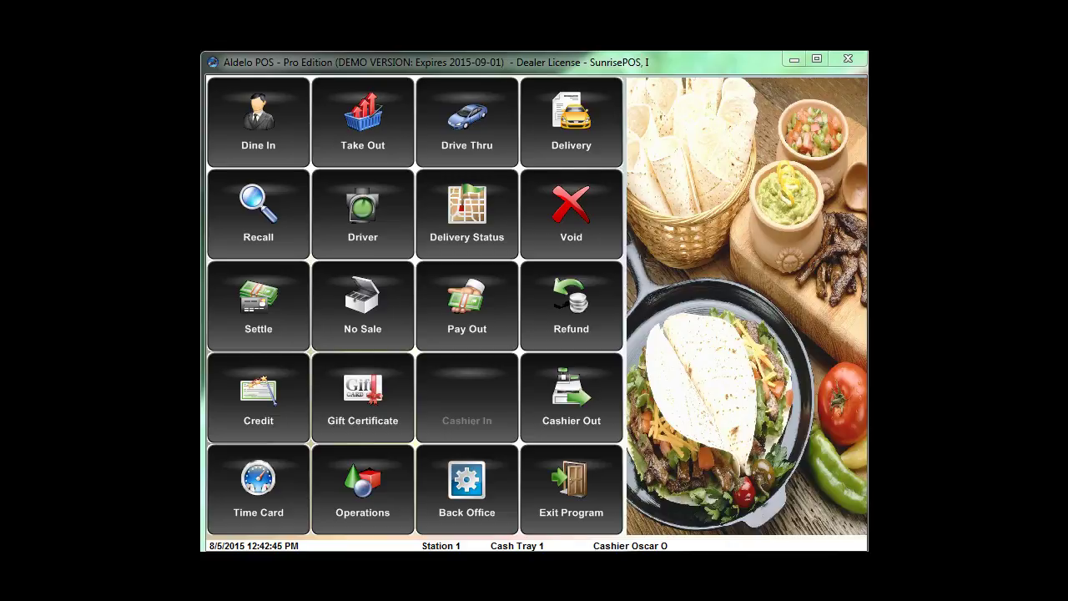
Bring up the Back Office access-code keypad from the main POS screen
click(437, 491)
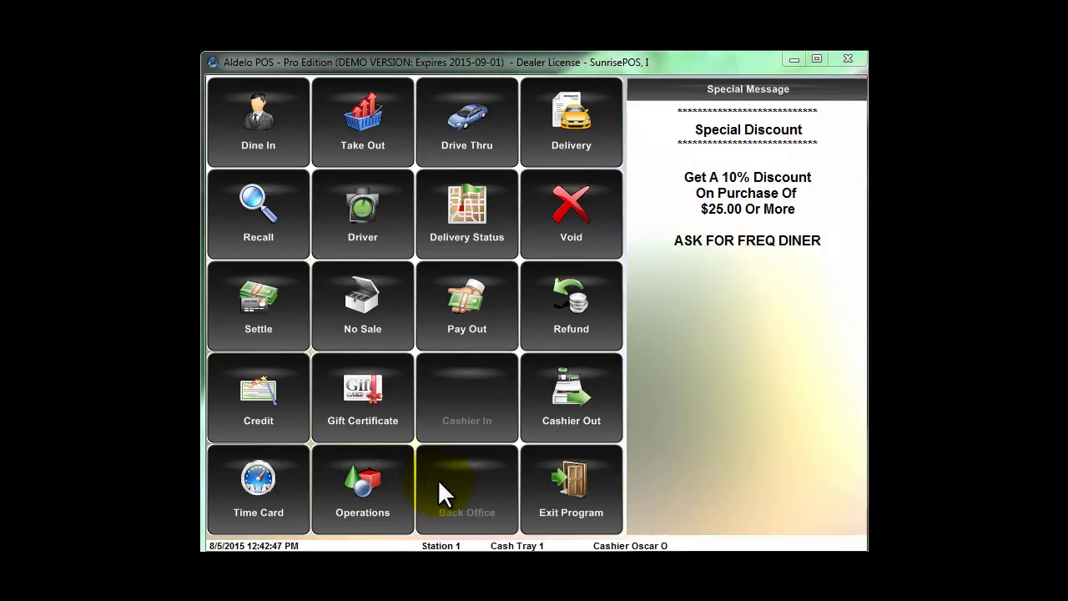
Submit an access code, go back to the main screen, then cancel a time card access prompt
click(490, 429)
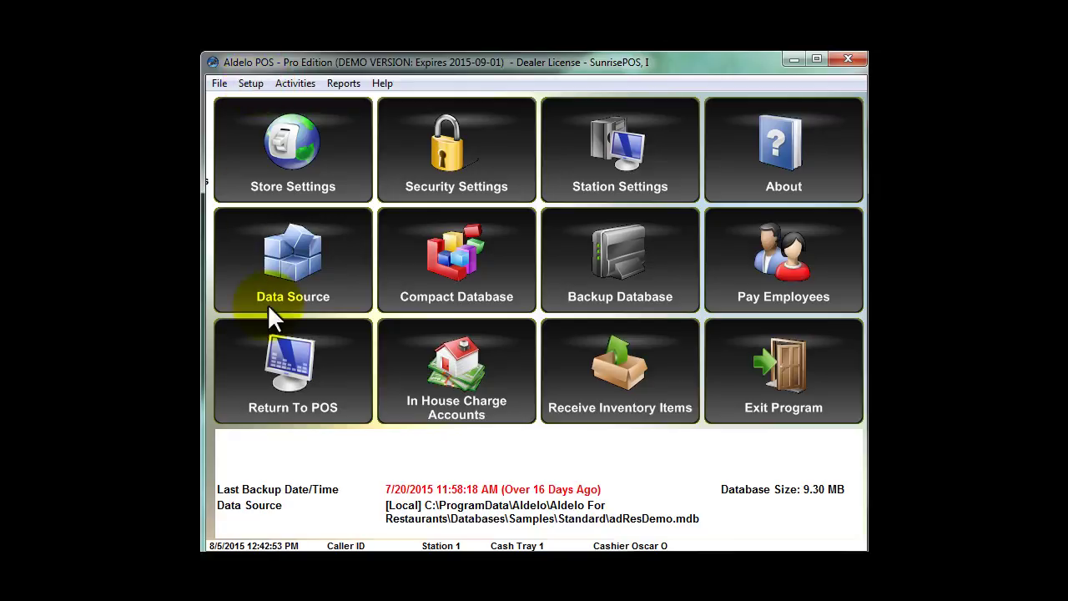
click(275, 342)
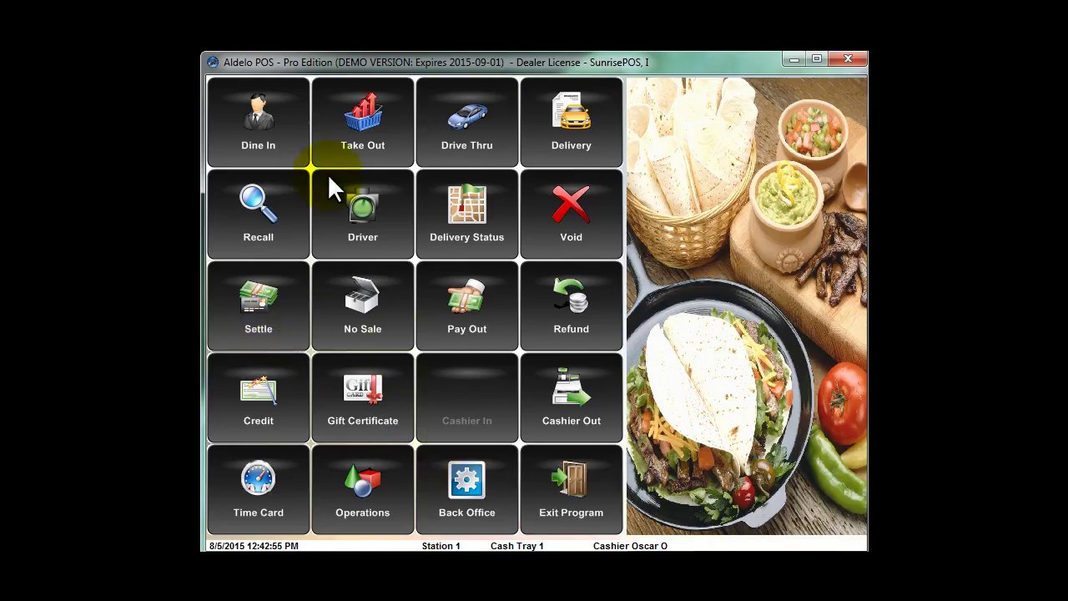
click(267, 474)
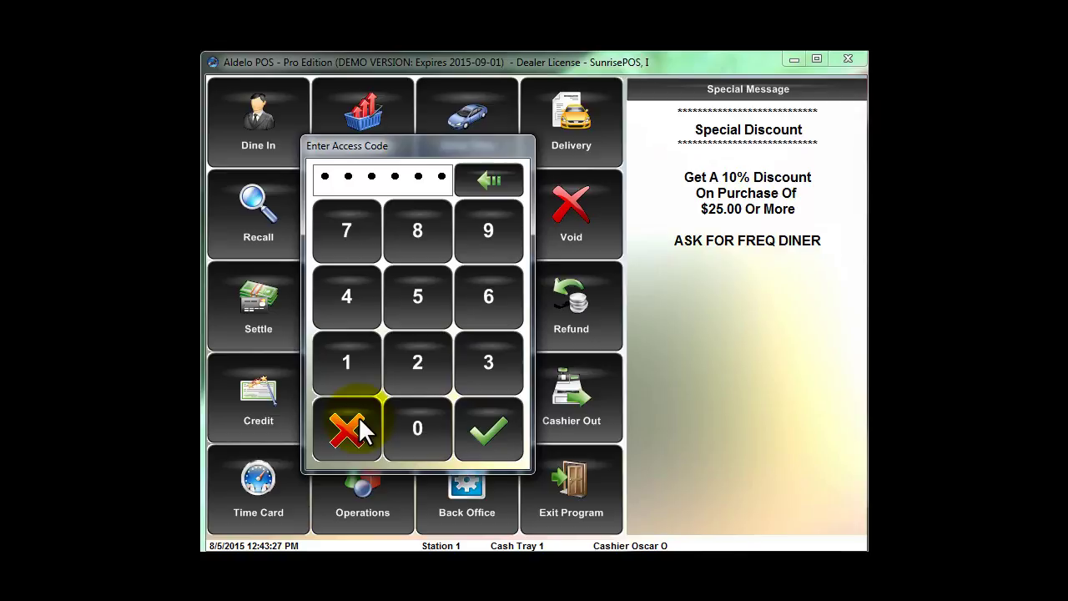
click(353, 421)
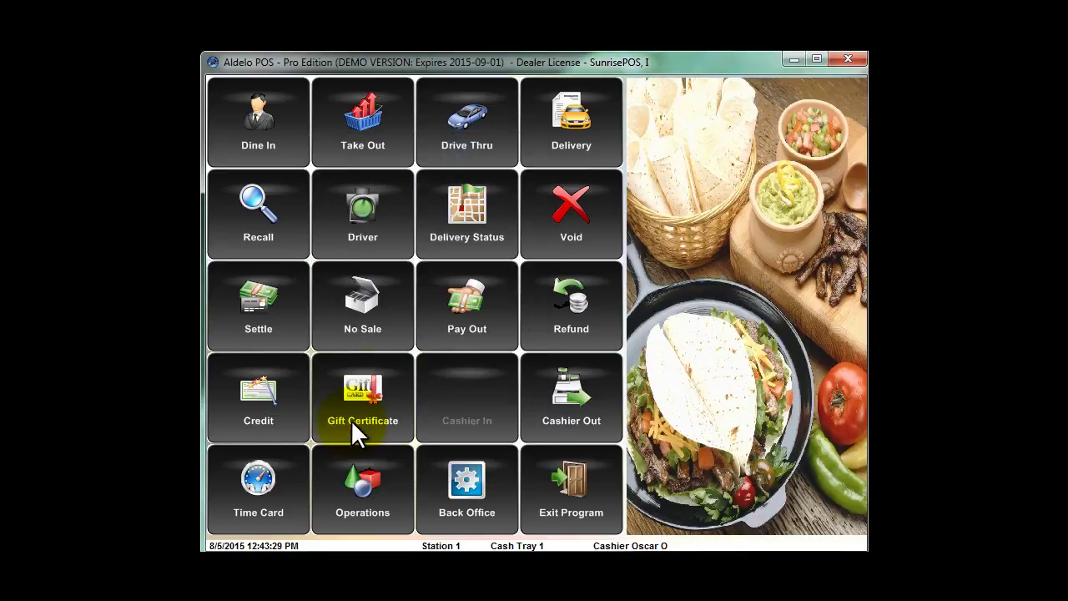
Enter the access code to get into Back Office and bring up Security Settings
click(467, 480)
click(350, 361)
click(473, 418)
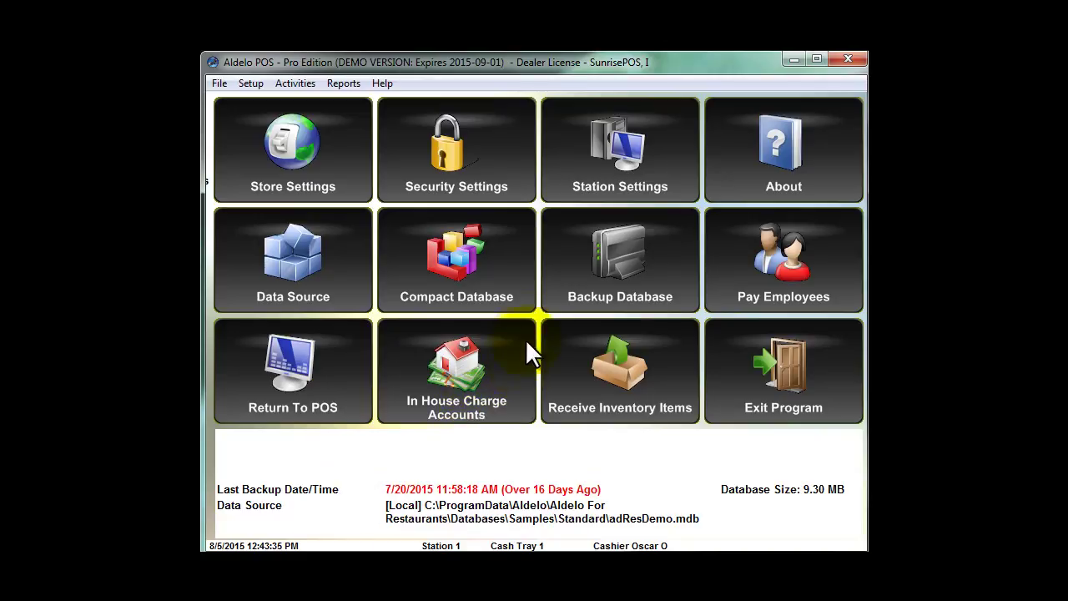
click(454, 146)
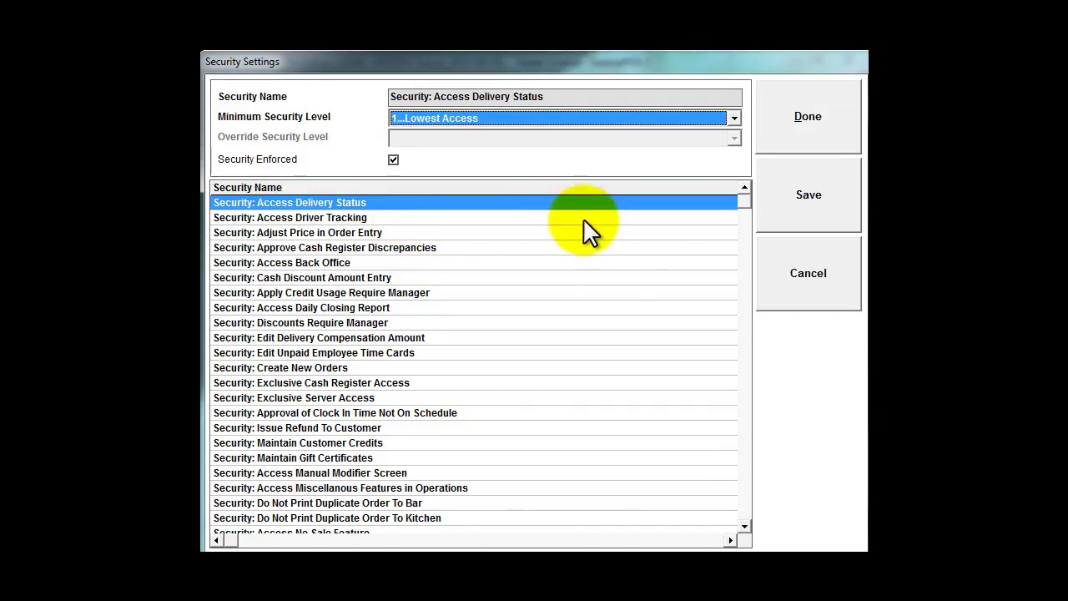
click(745, 526)
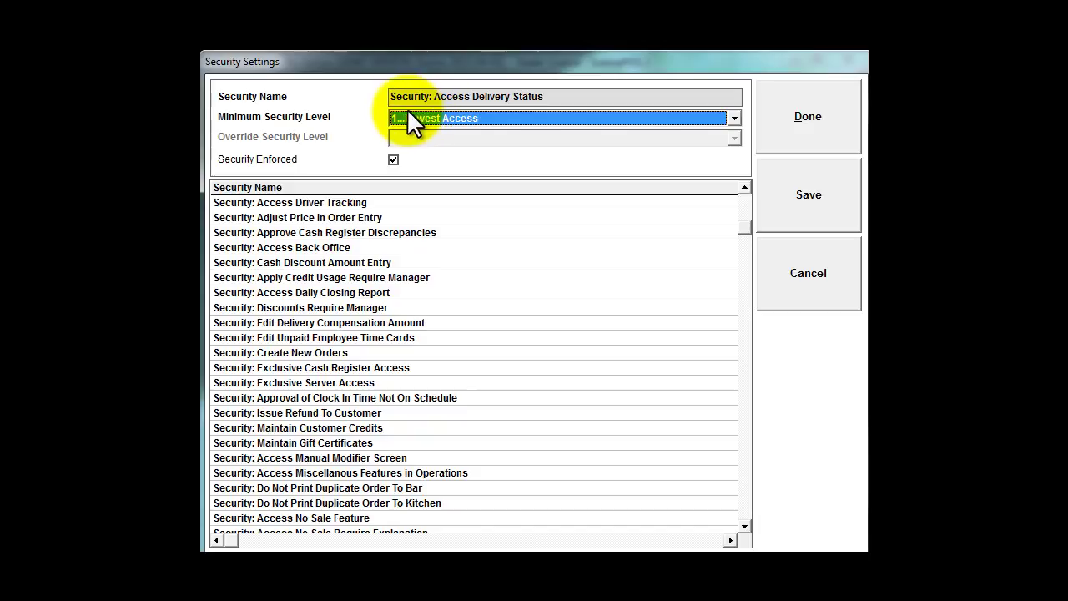
click(745, 216)
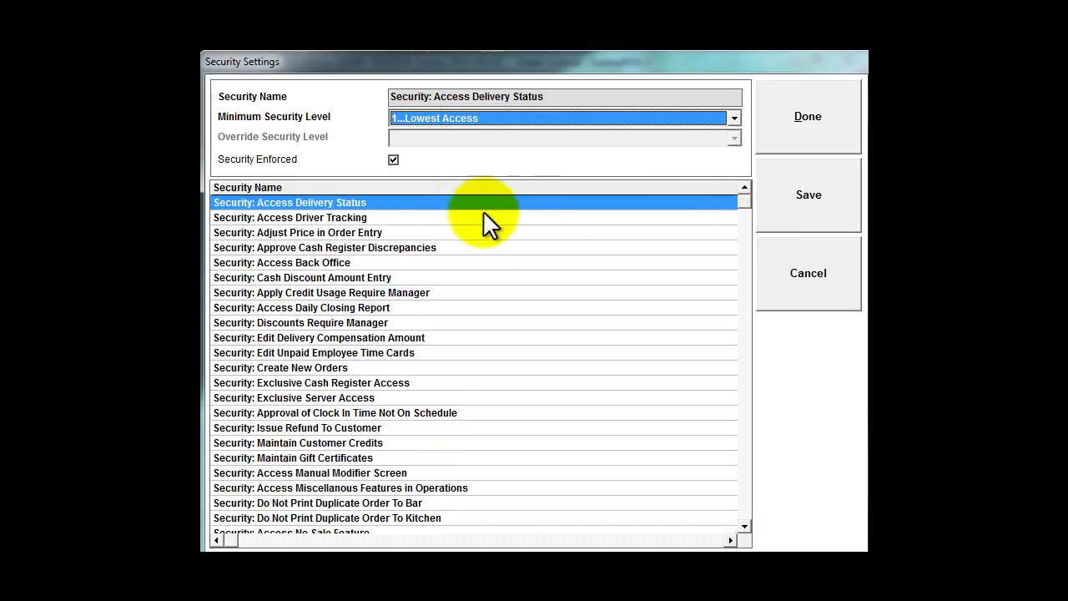
click(374, 200)
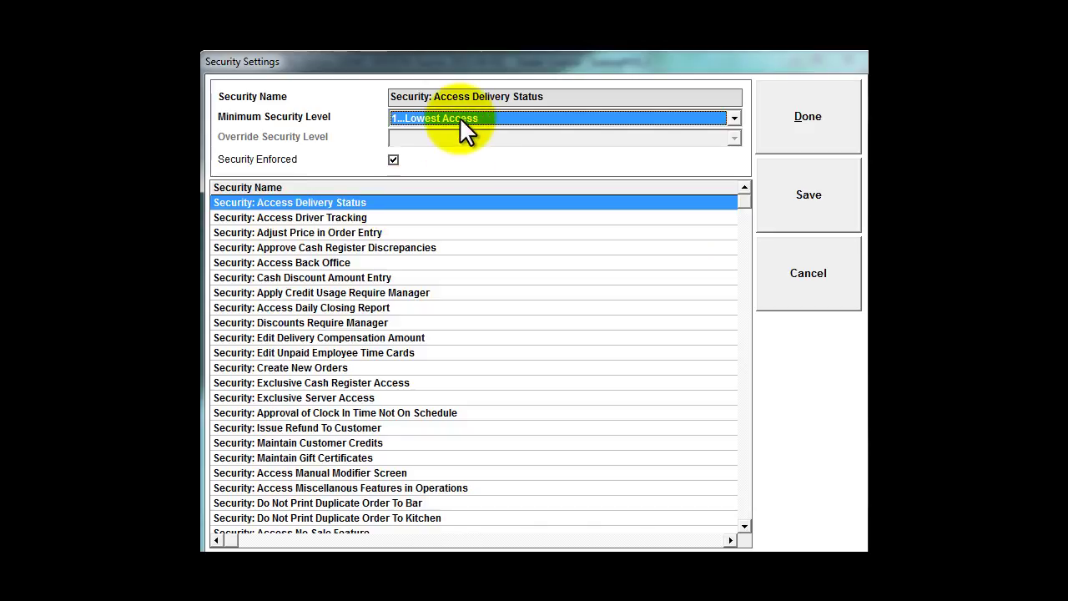
click(313, 261)
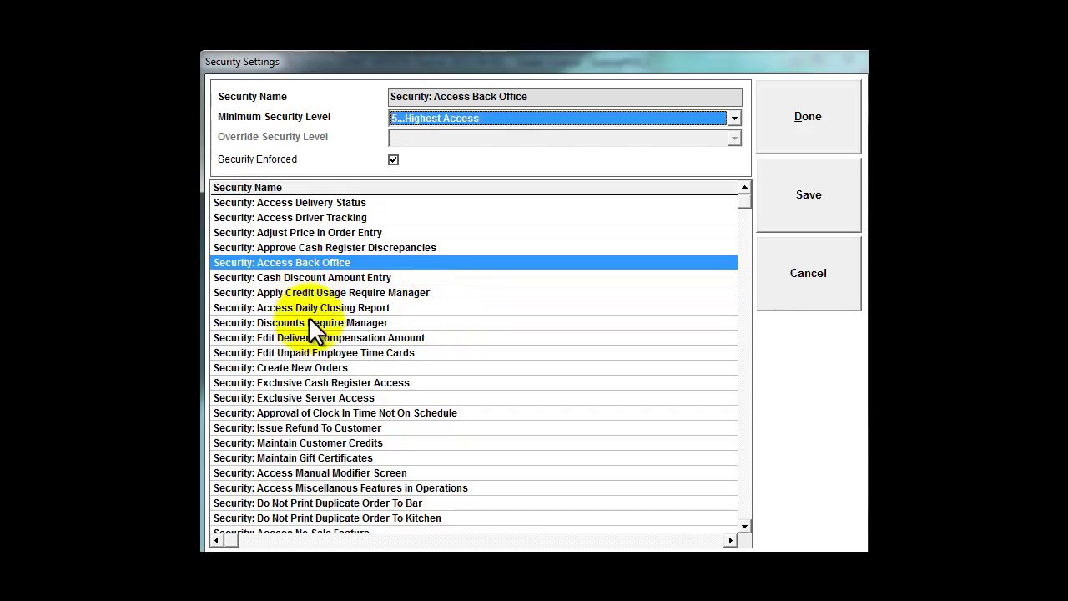
click(294, 366)
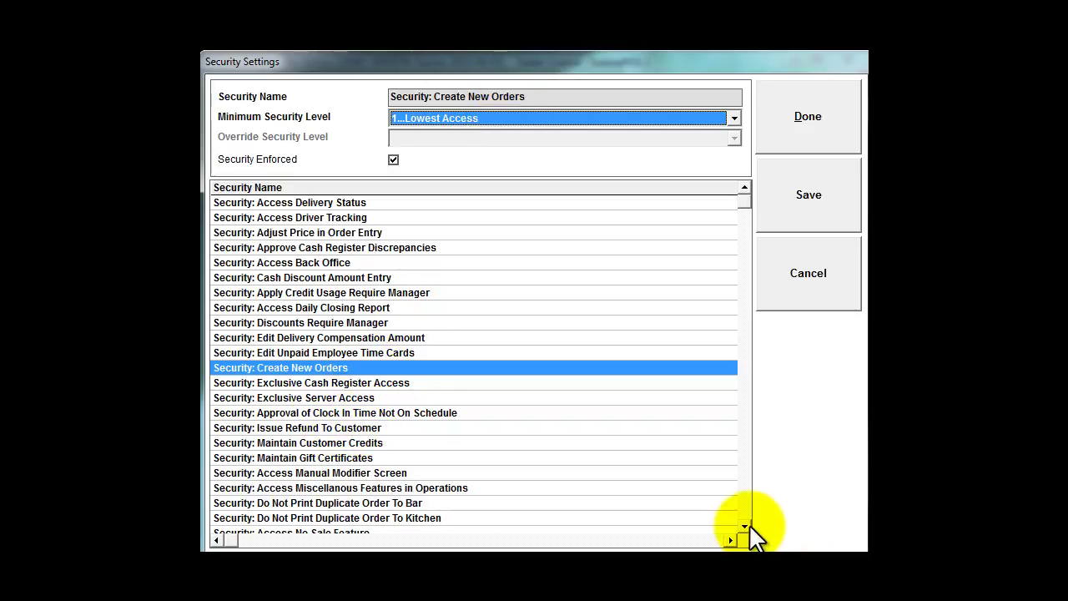
drag(746, 523, 746, 523)
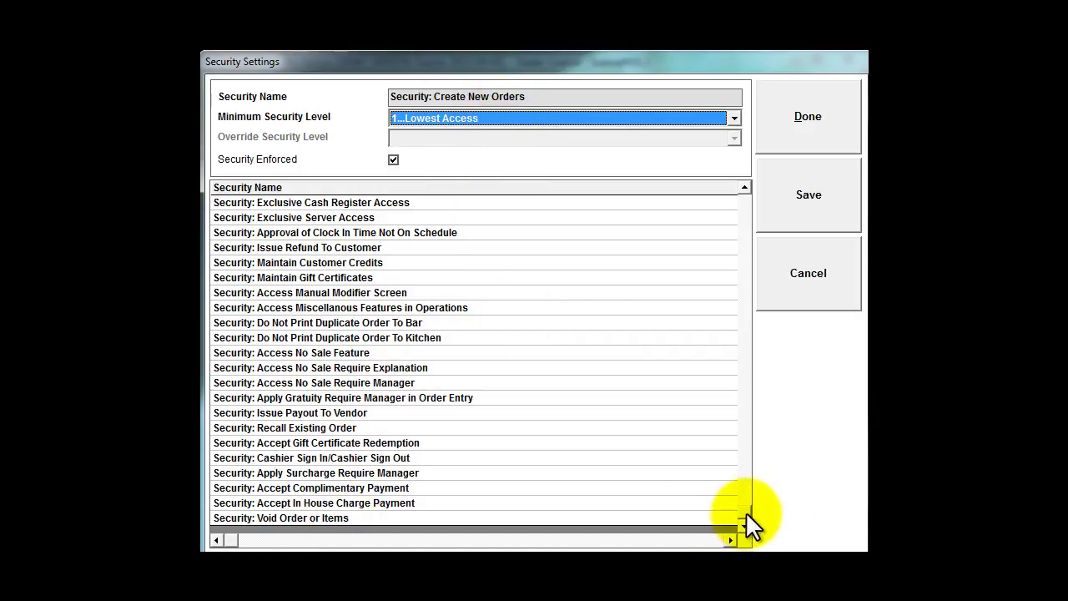
Give Edit Unpaid Employee Time Cards a minimum level of 5...Highest Access, then save and close
drag(745, 506, 749, 357)
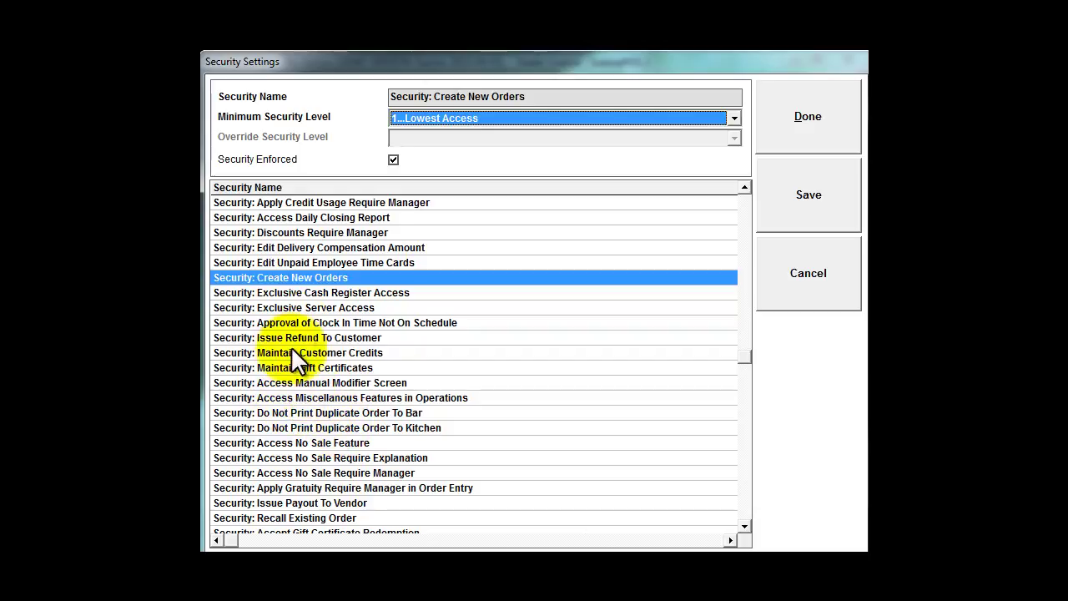
click(275, 260)
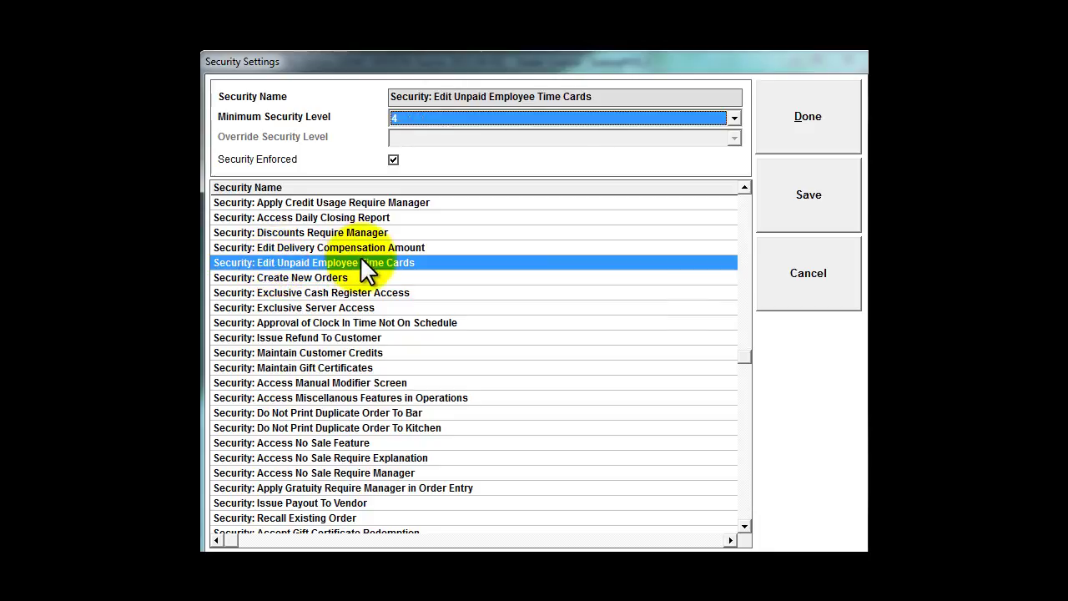
click(430, 115)
click(429, 197)
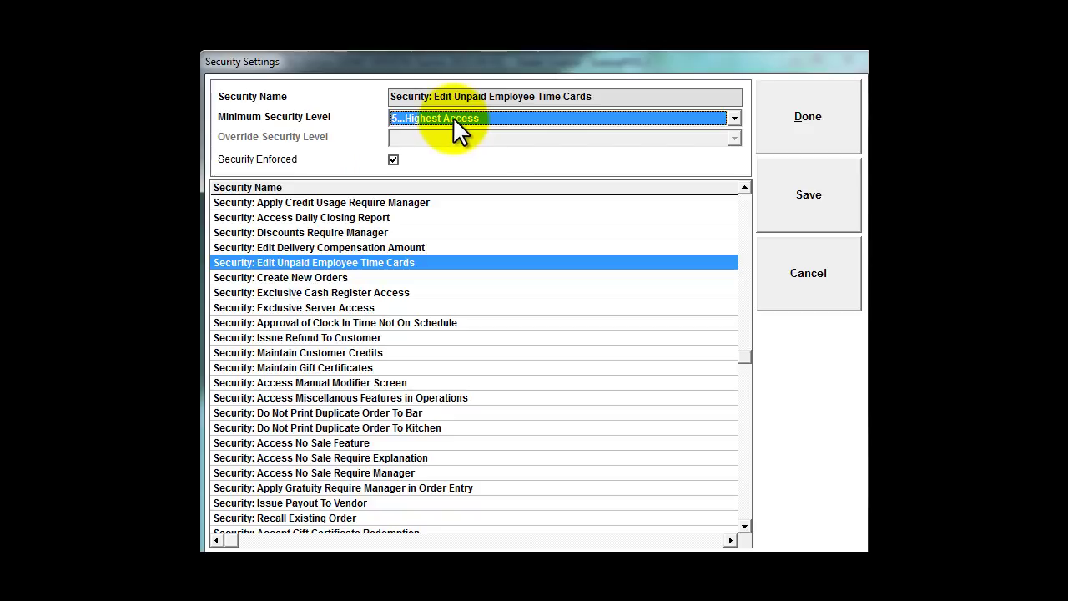
click(797, 213)
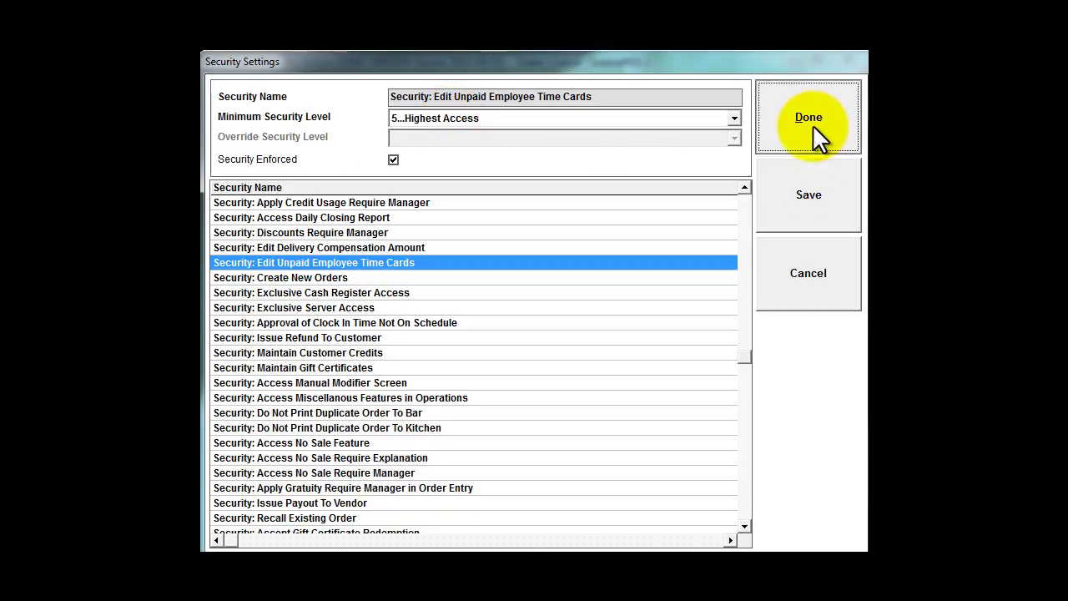
click(810, 121)
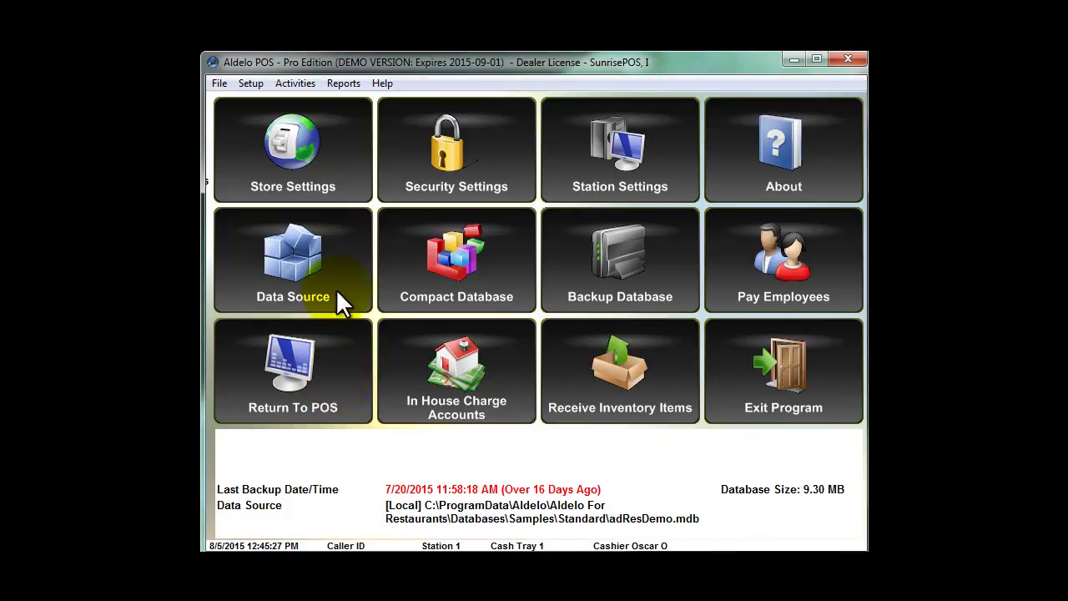
Go to the employee files and type a new access code over the Cook's existing one
click(250, 83)
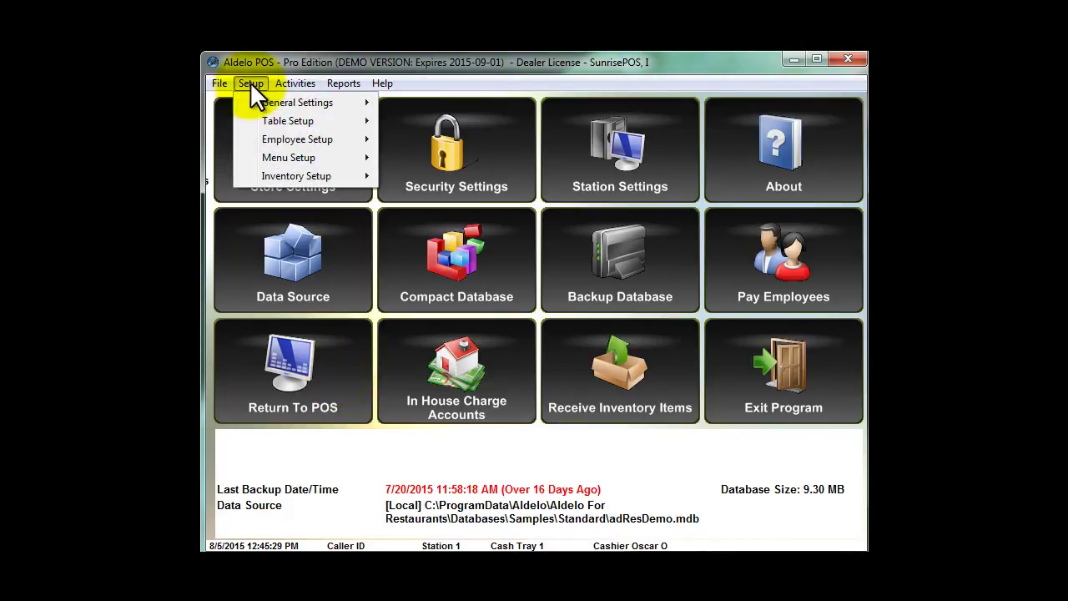
mouse_move(273, 138)
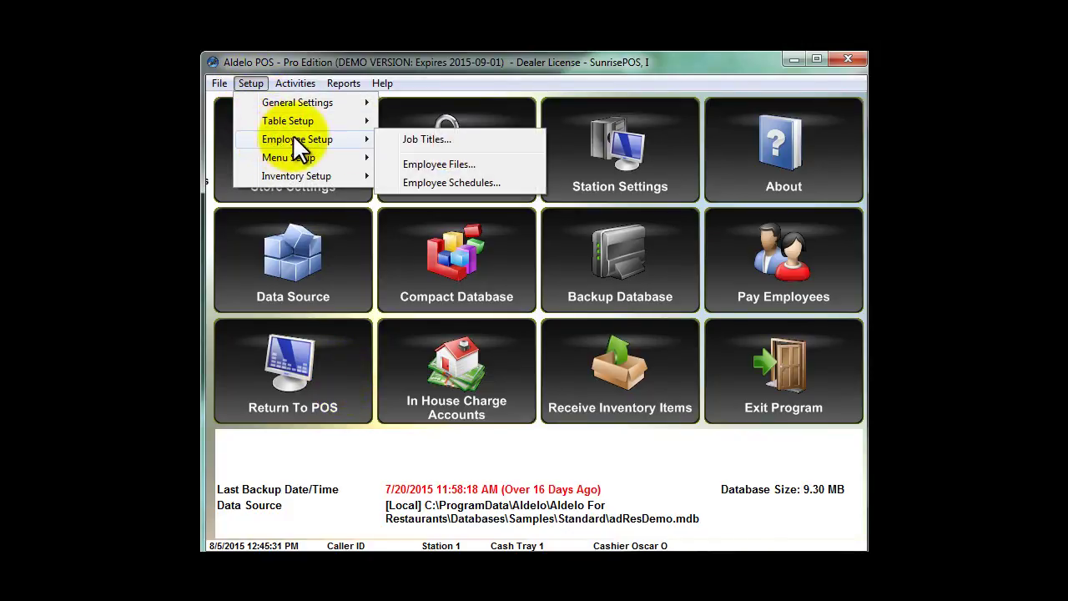
click(424, 162)
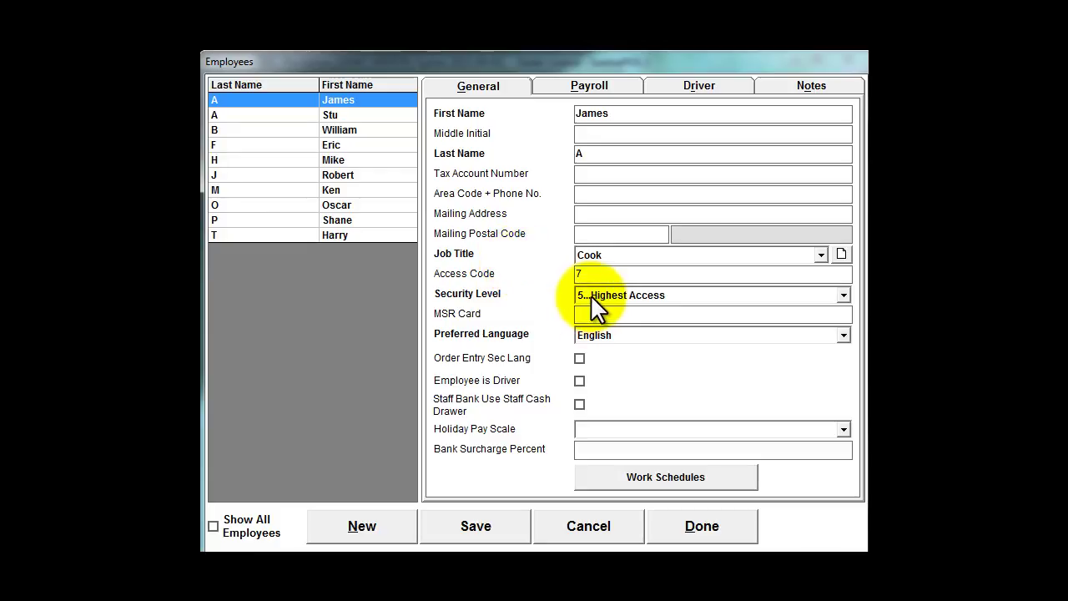
click(602, 313)
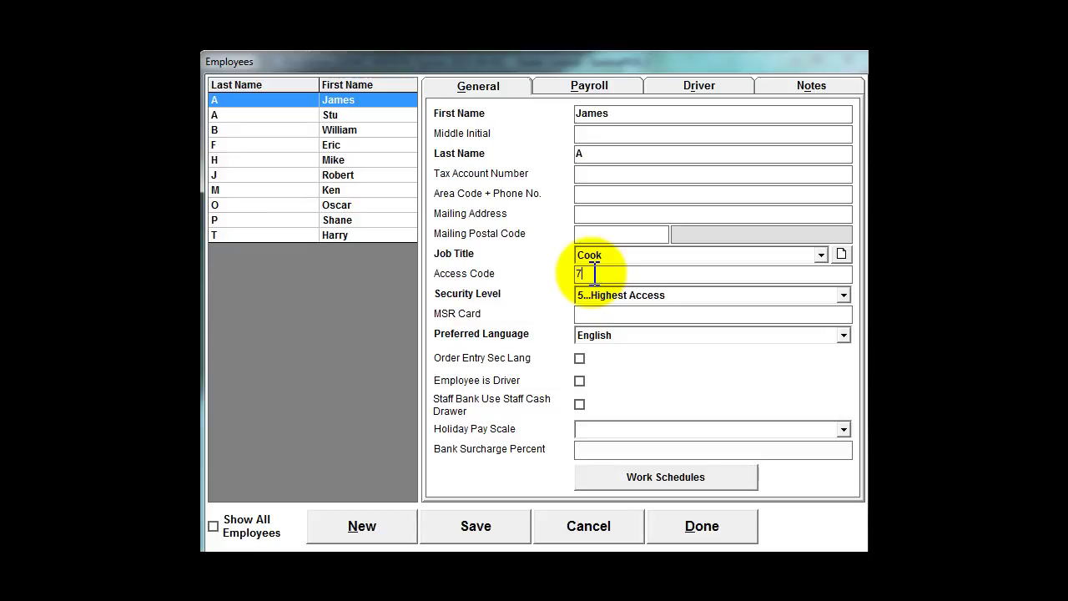
drag(596, 273, 567, 273)
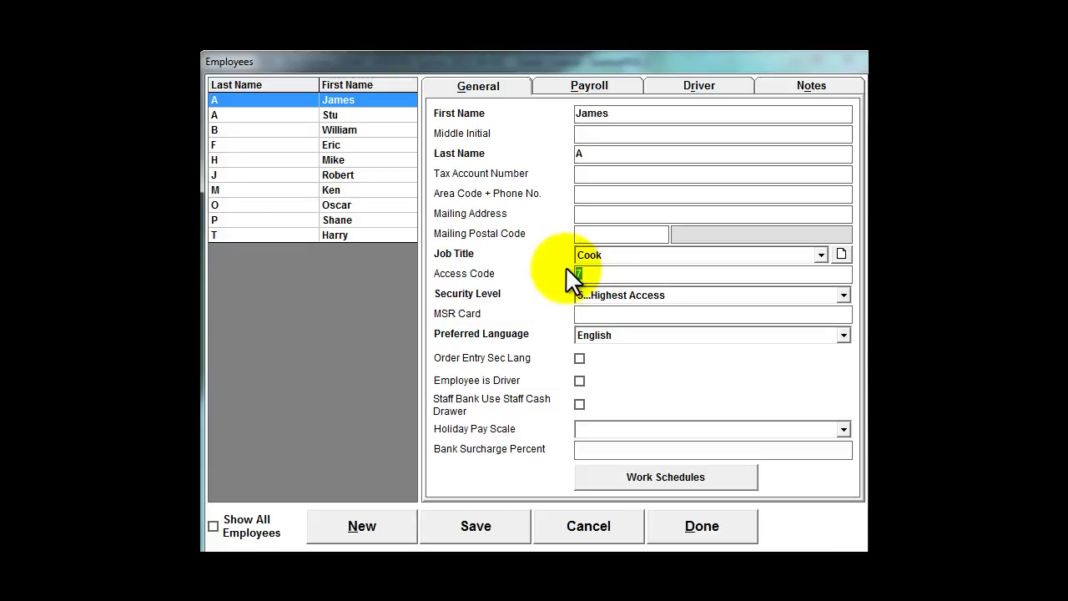
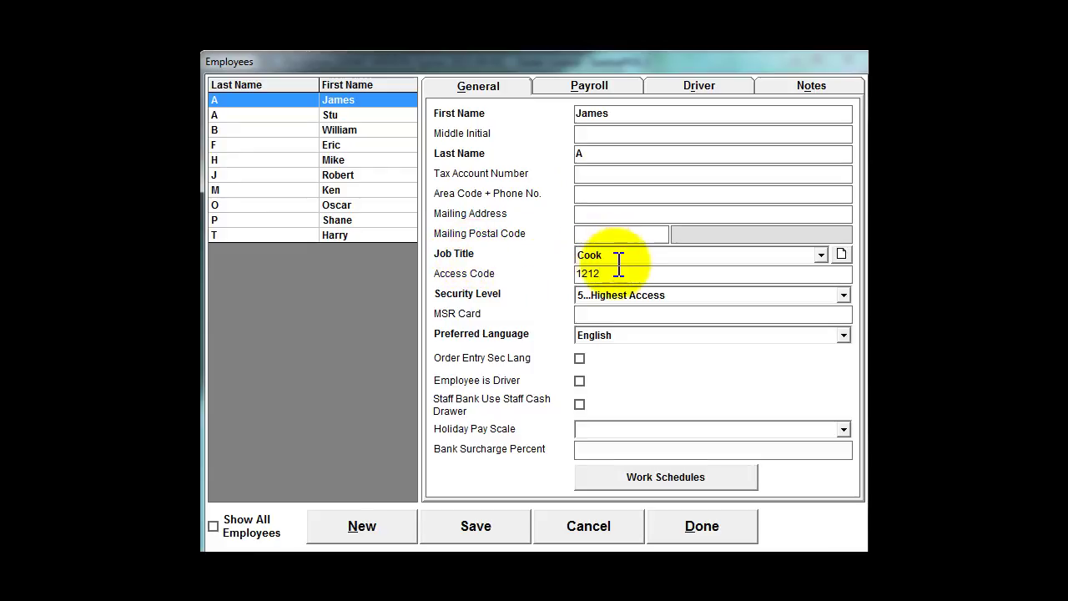
Set the Cook to 1...Lowest Access and replace the access code with a new one
click(659, 296)
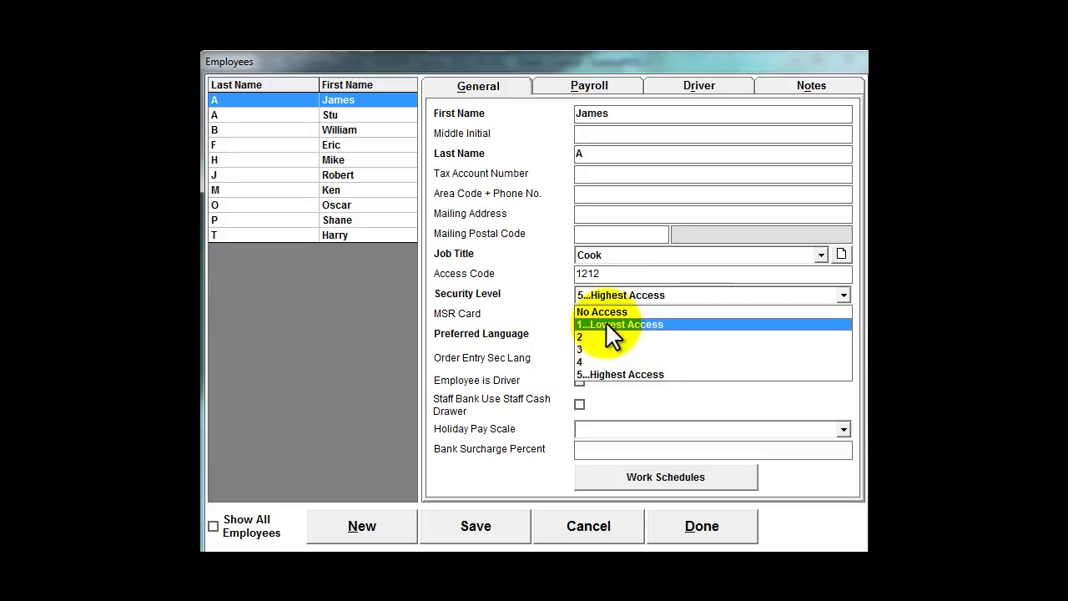
click(606, 324)
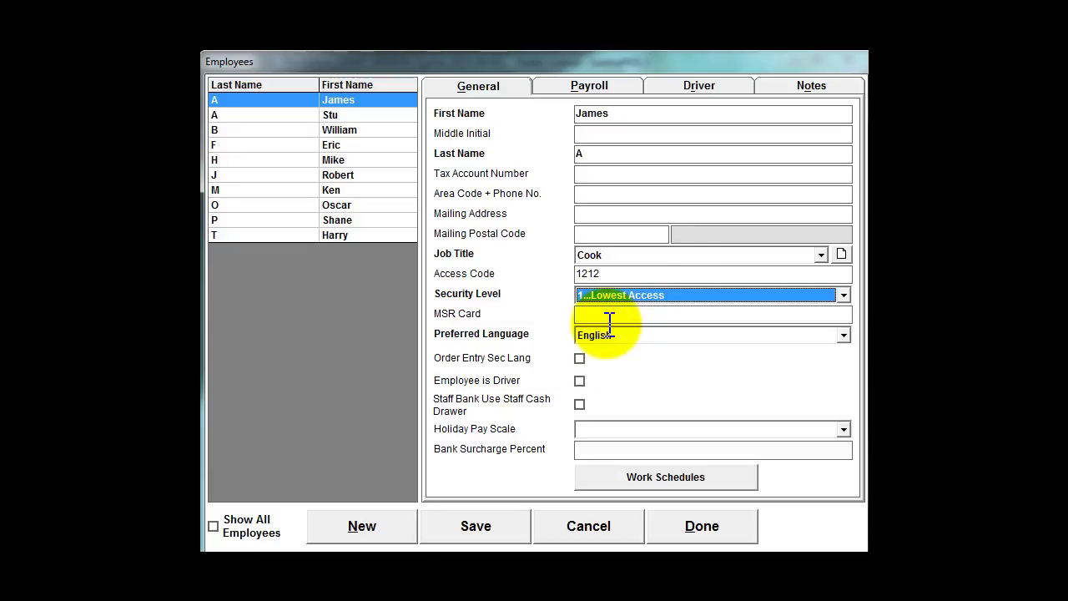
double_click(609, 273)
key(Delete)
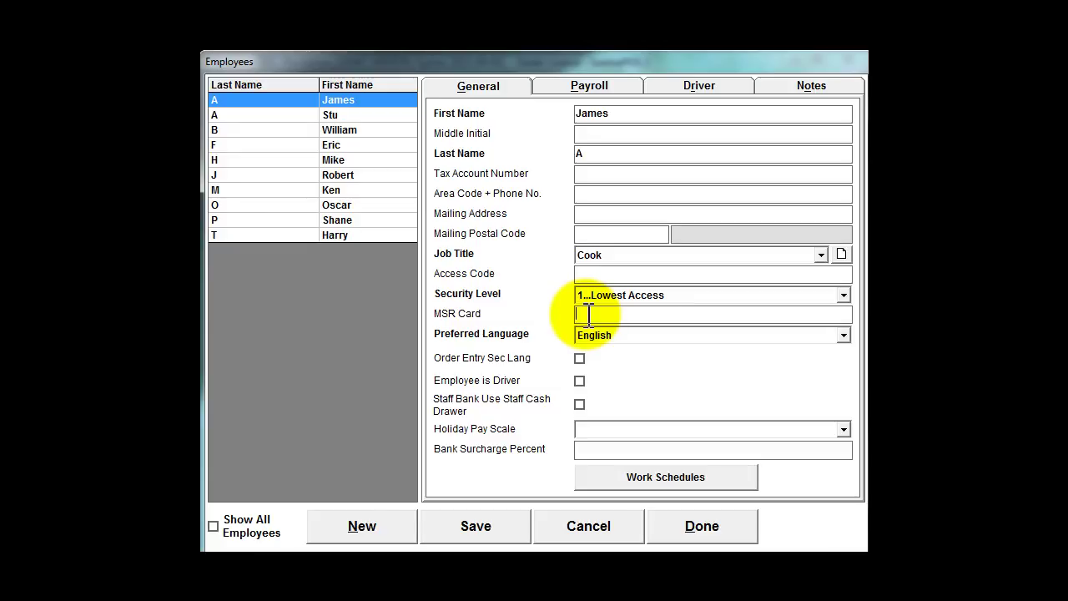
text(****)
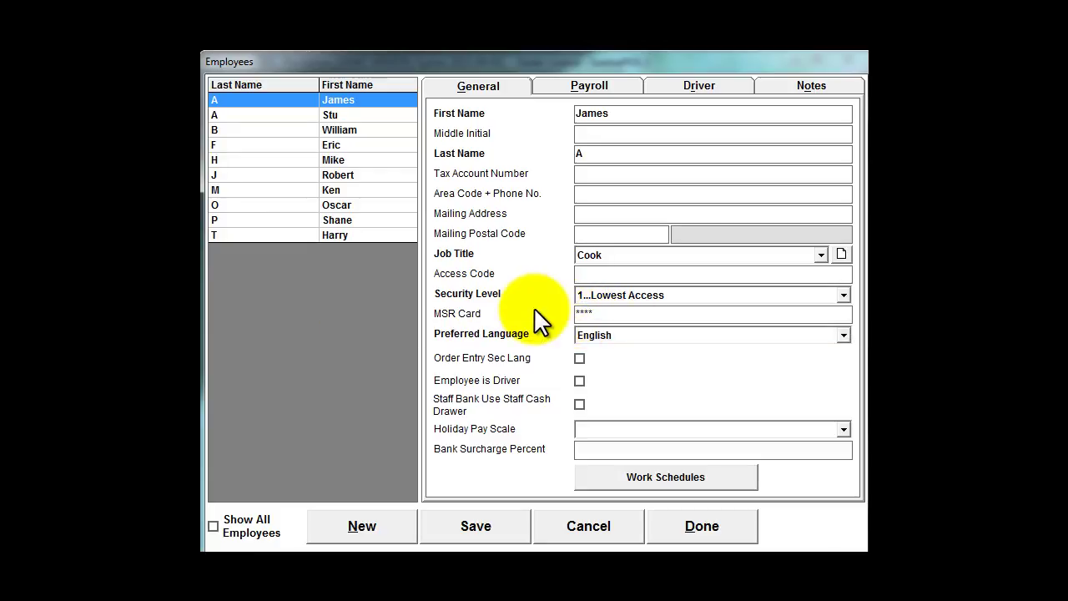
Correct the Cook's access code entry by removing the extra digit
click(582, 274)
text(7)
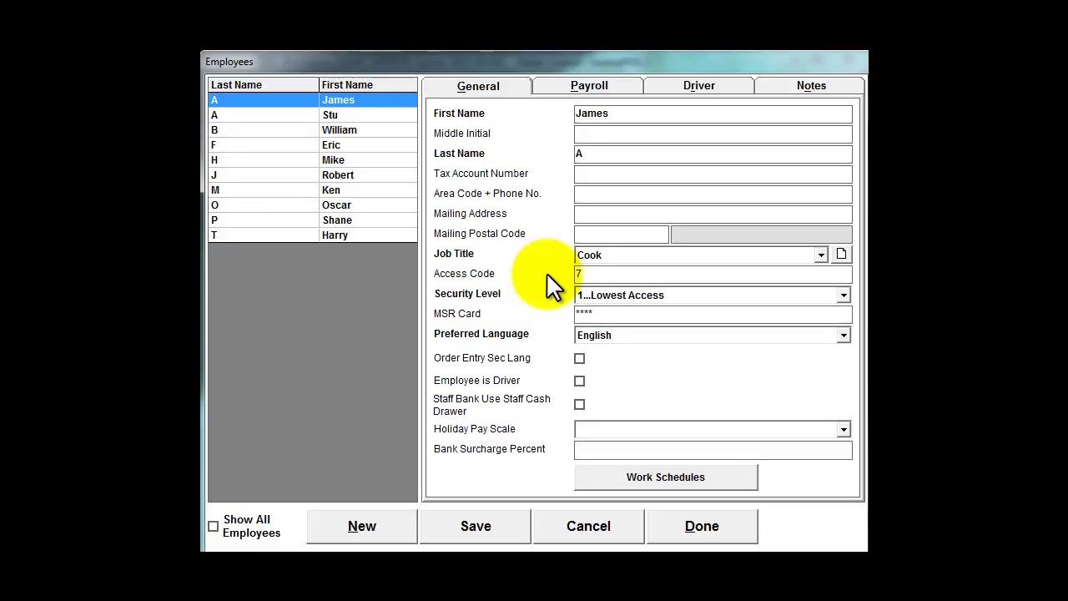
key(shift+Home)
key(BackSpace)
key(Tab)
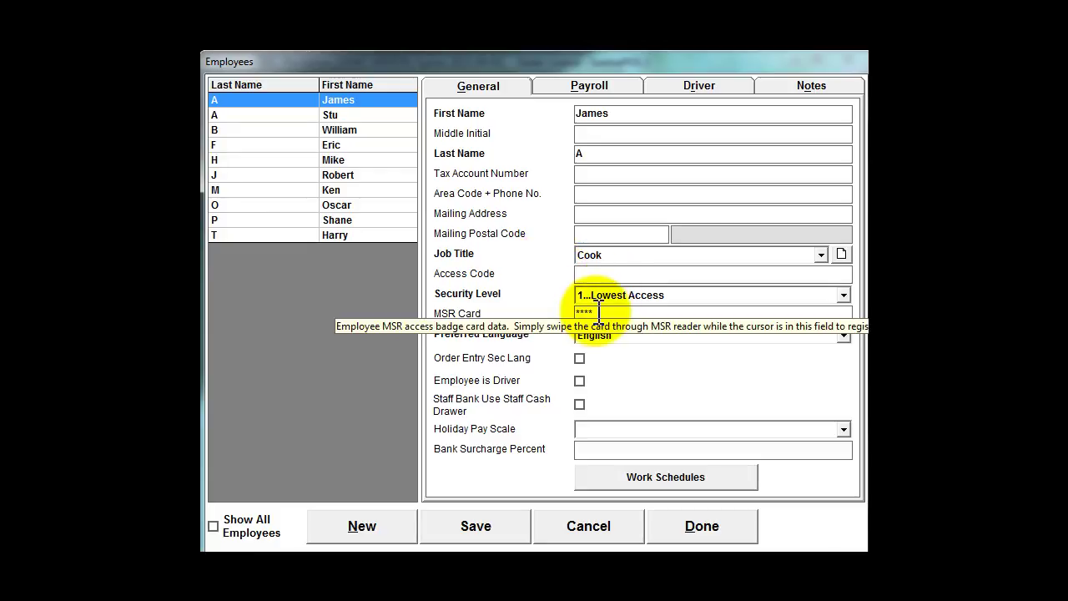
Confirm 1...Lowest Access as the Cook's security level and select the Cashier's record
click(591, 275)
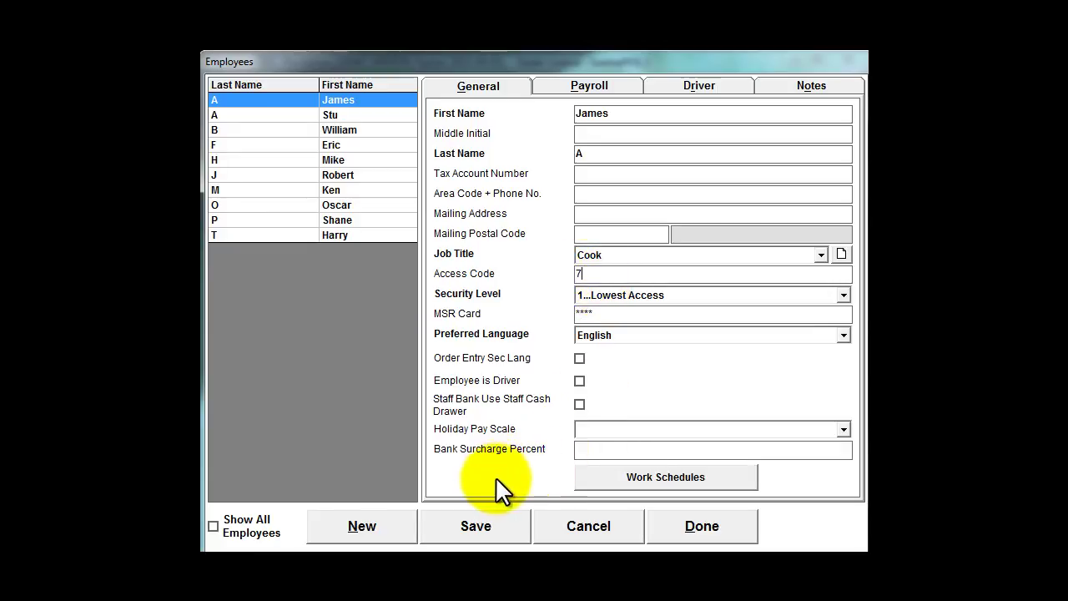
click(718, 296)
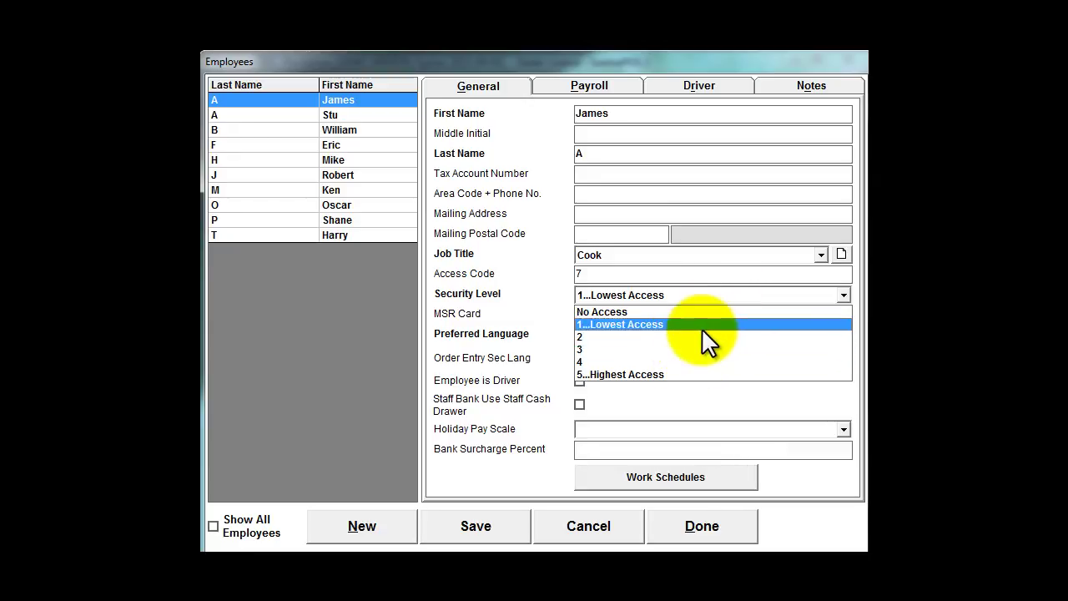
click(697, 324)
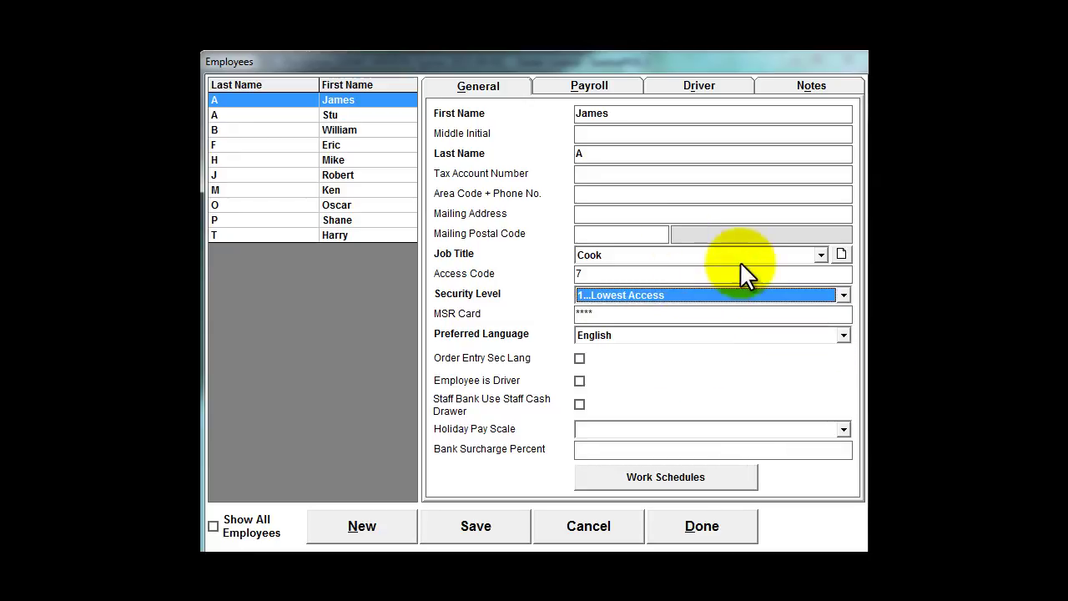
click(333, 206)
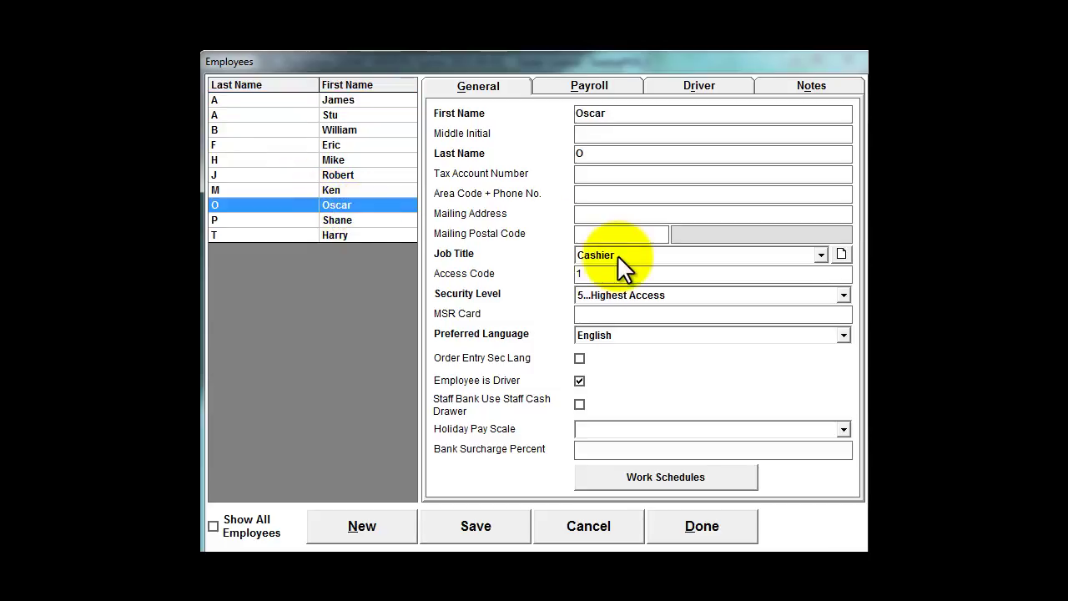
Set the Cashier's security level to 2 and the Assistant Manager's to 4
click(635, 295)
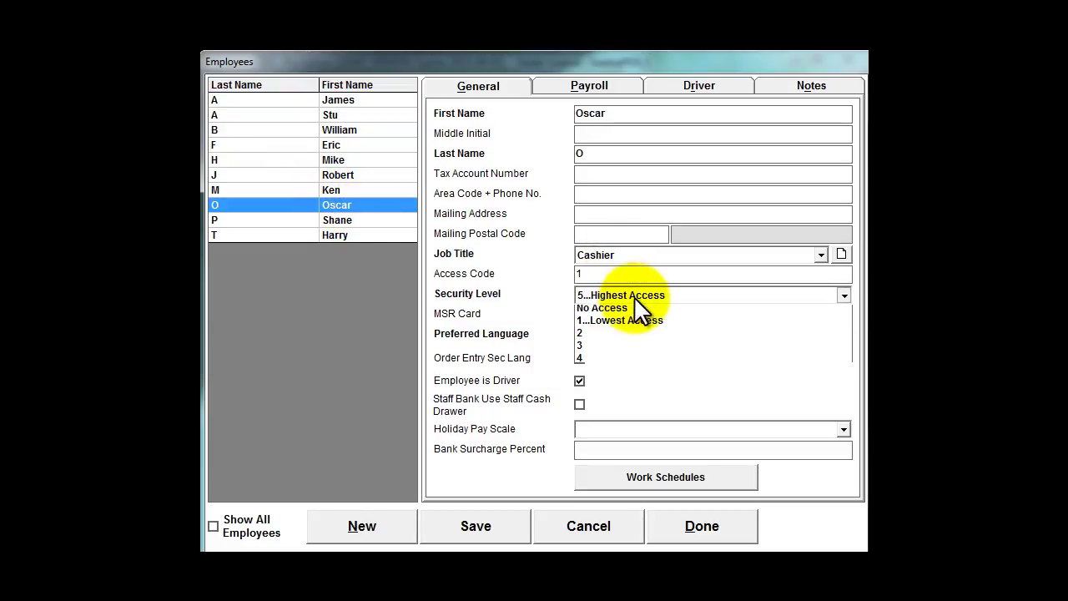
click(605, 336)
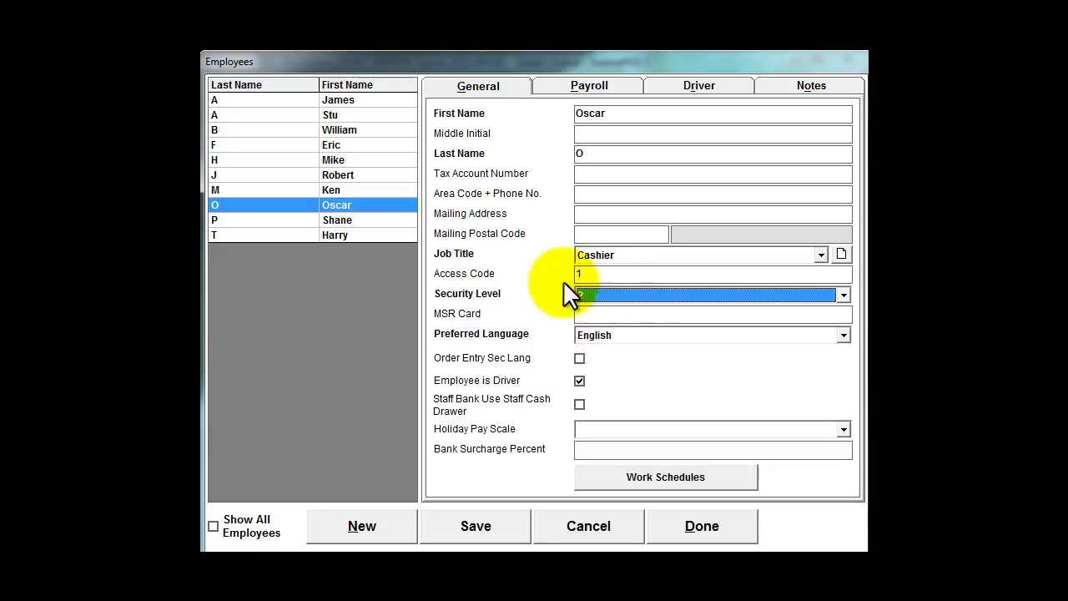
click(349, 114)
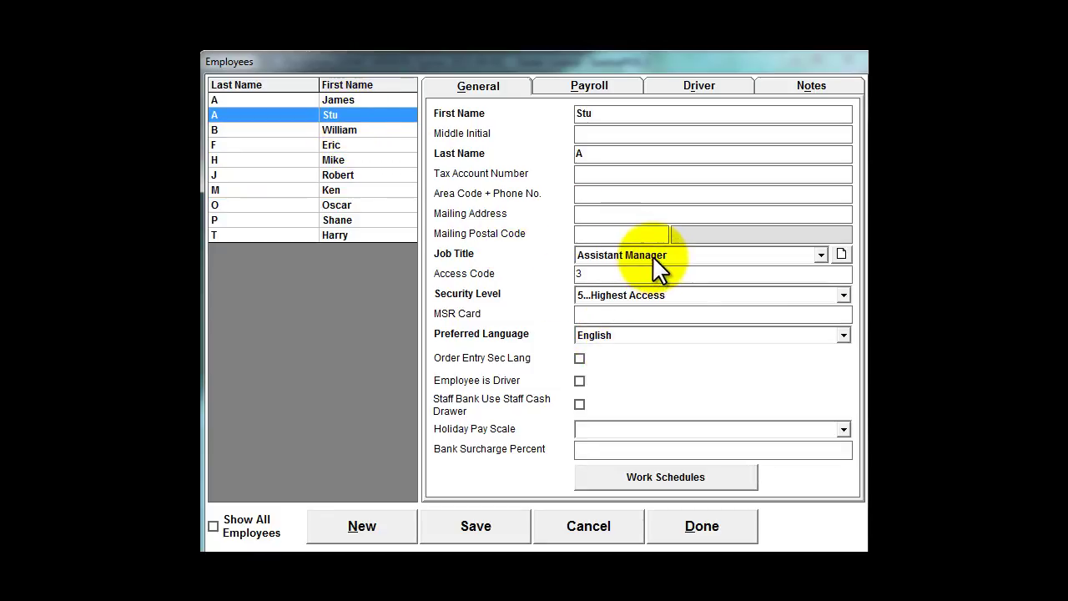
click(727, 295)
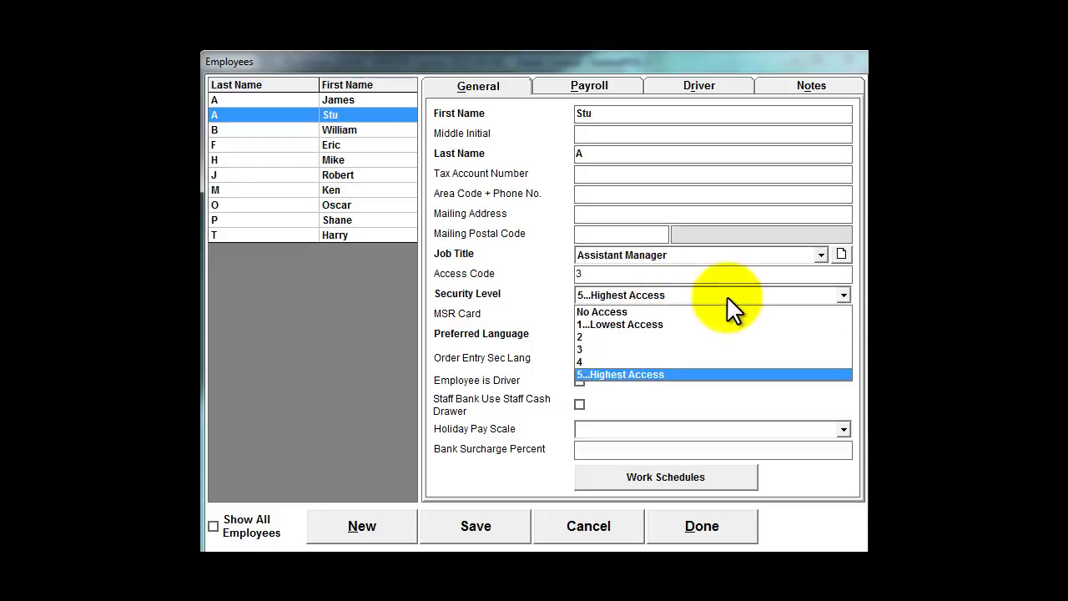
click(689, 361)
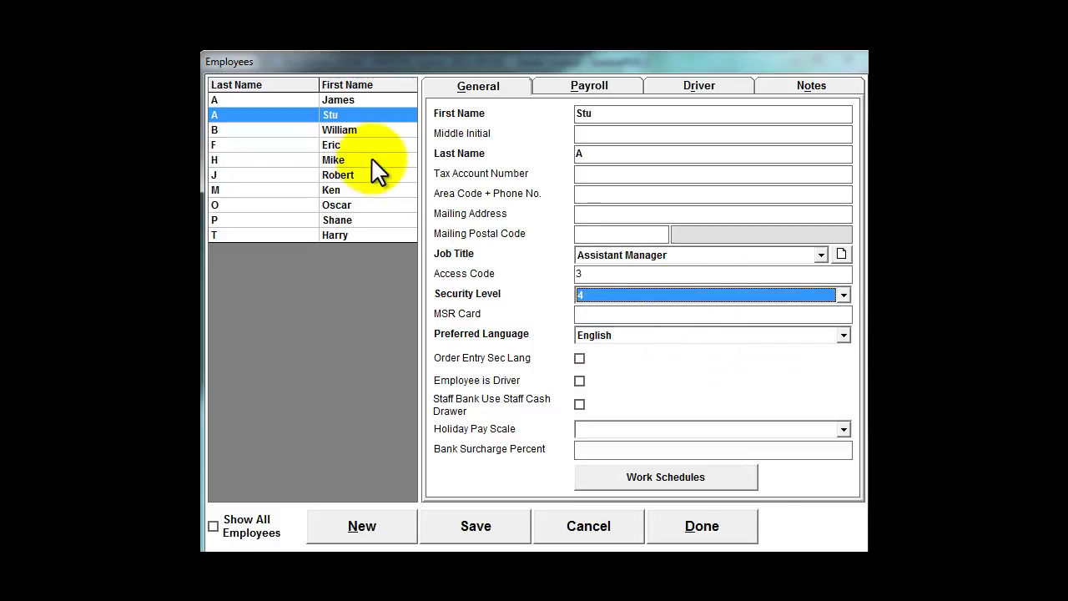
Save the employee changes and close the Employees window back to the main menu
click(350, 131)
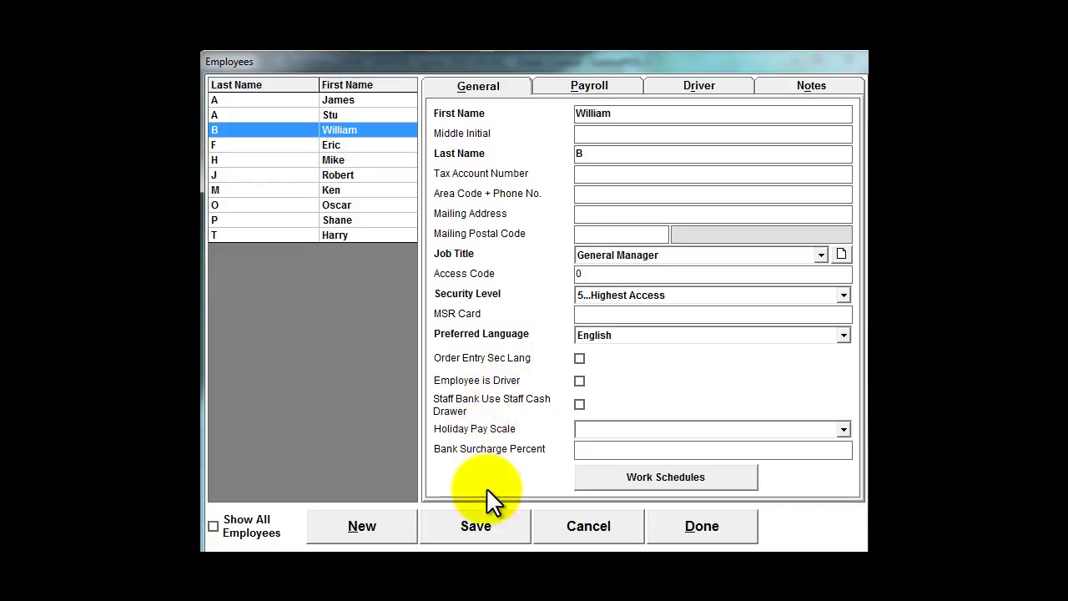
click(474, 528)
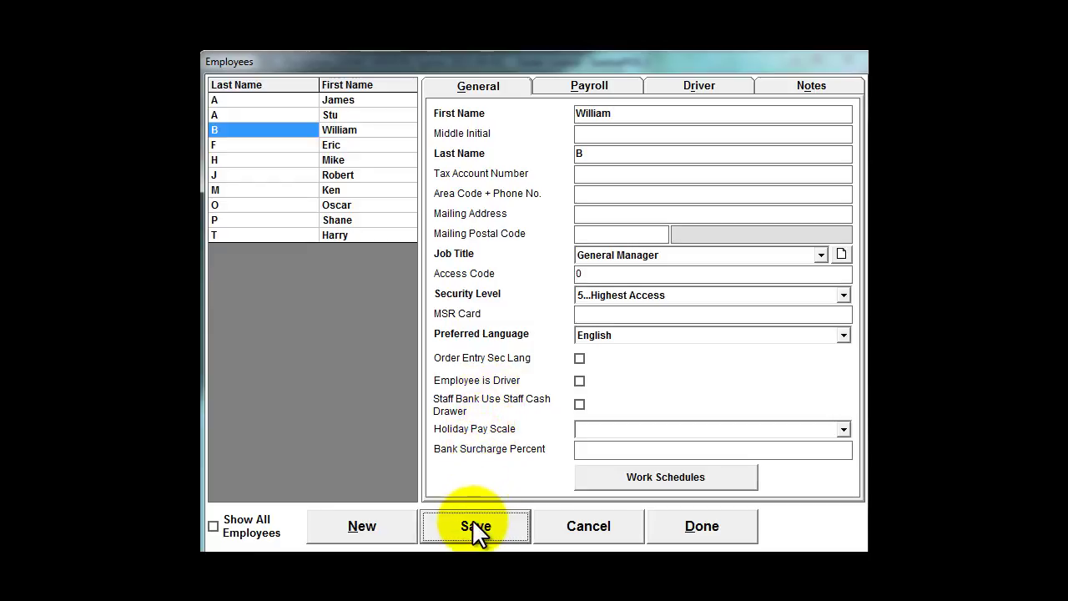
click(702, 526)
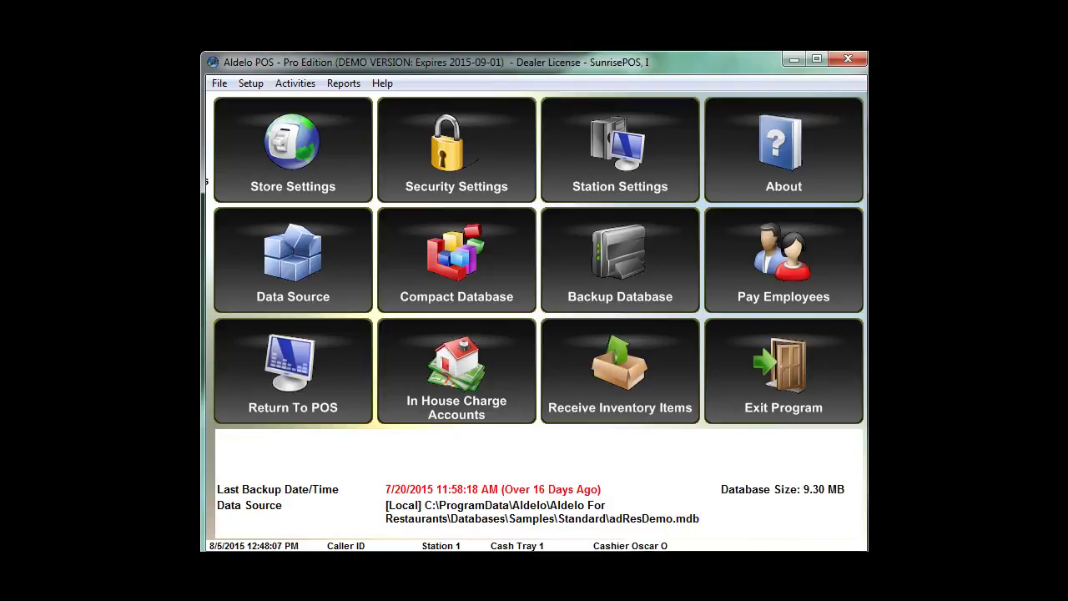